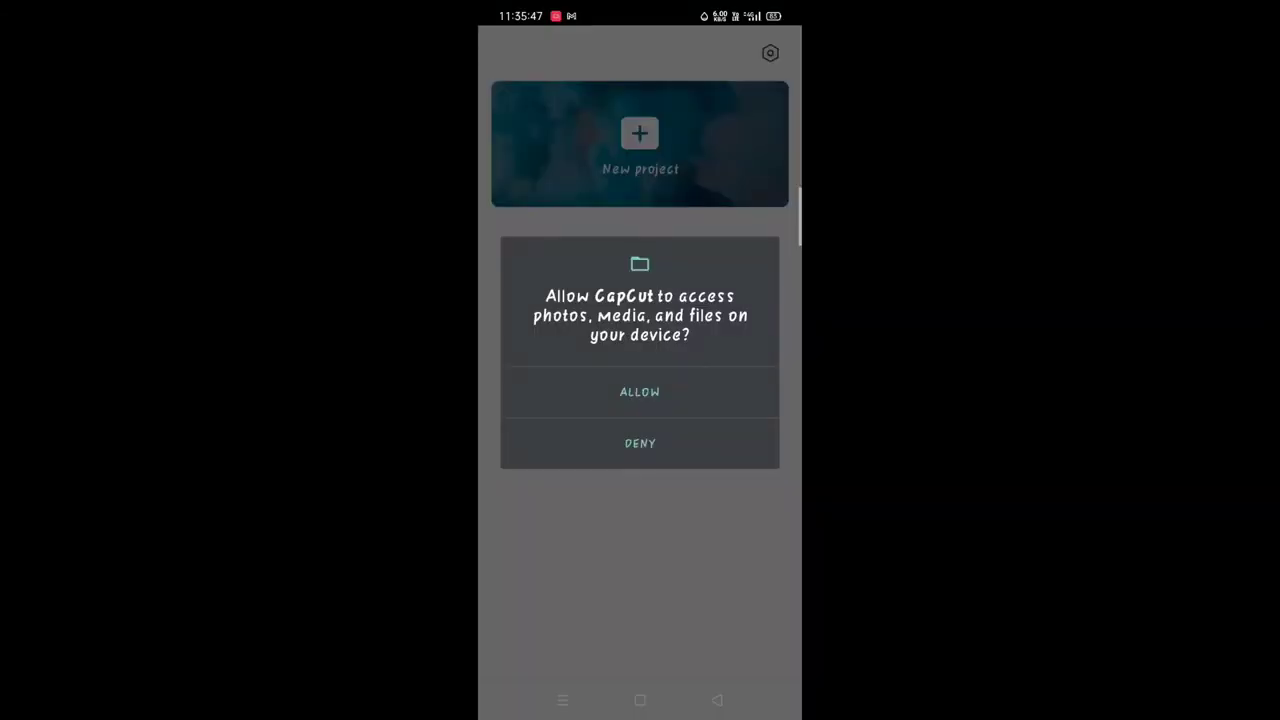
Grant media access and start a new project with the two chosen school videos
left_click(640, 392)
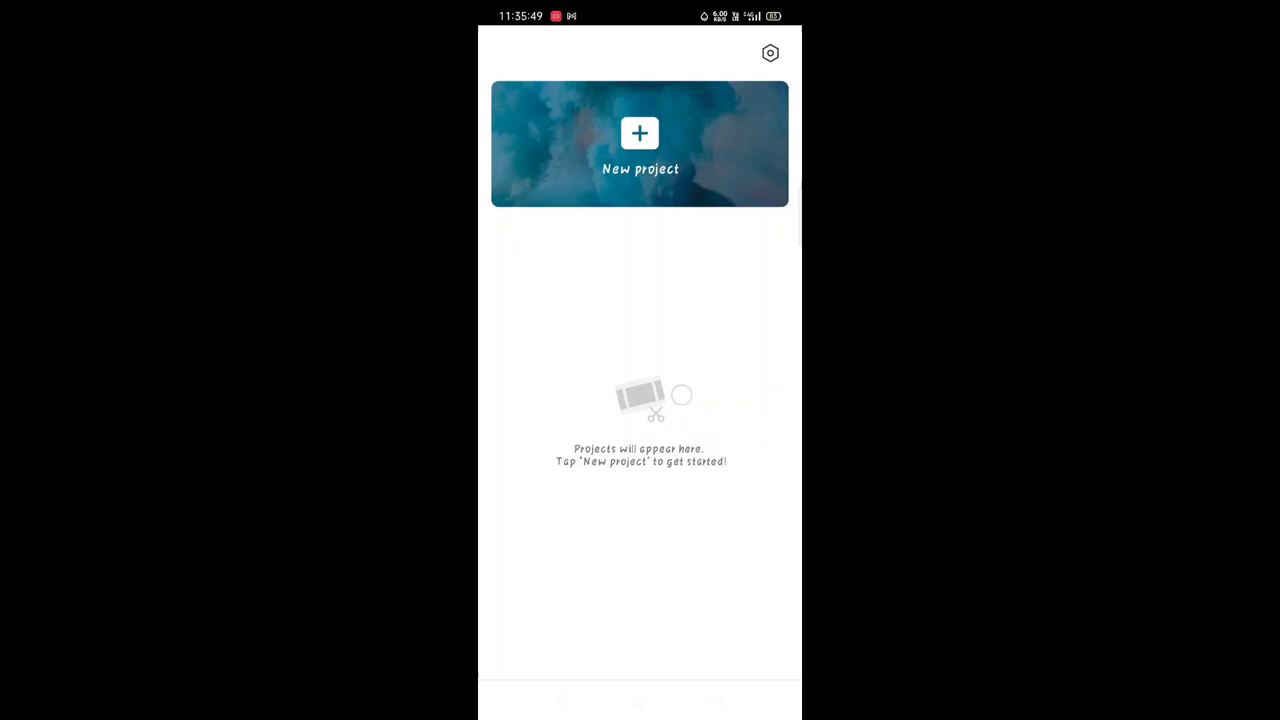
left_click(640, 145)
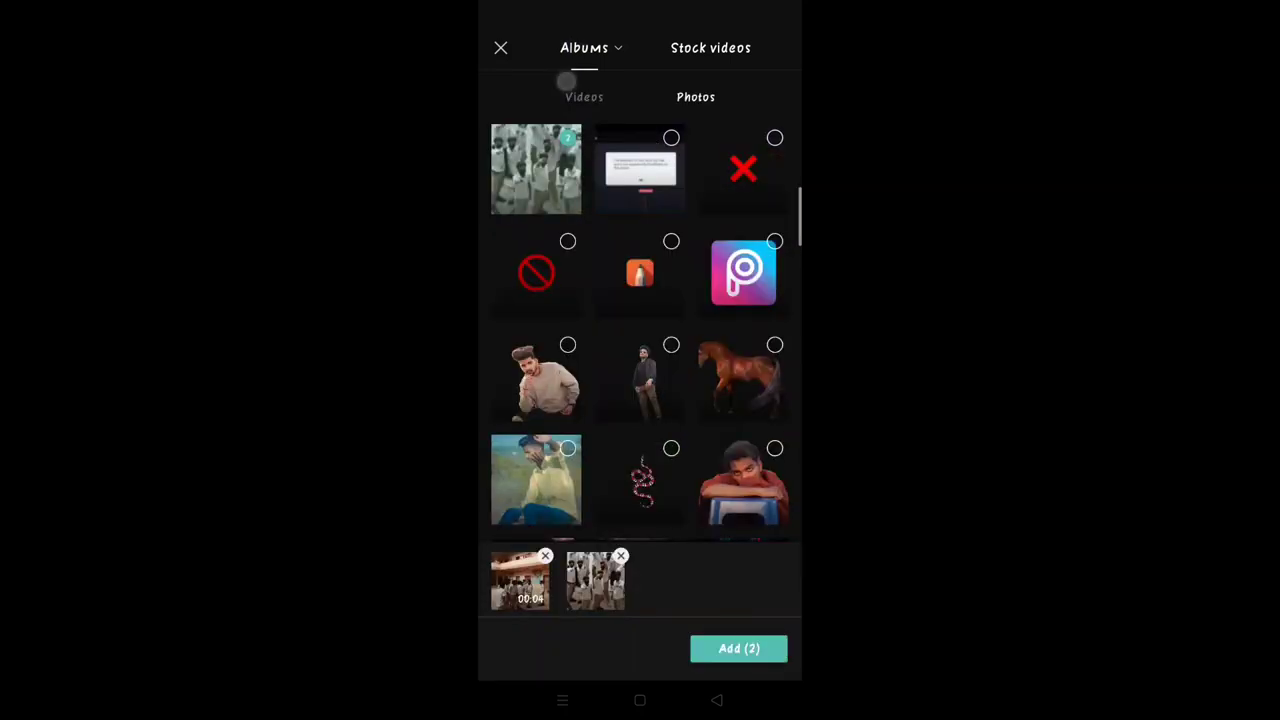
left_click(738, 648)
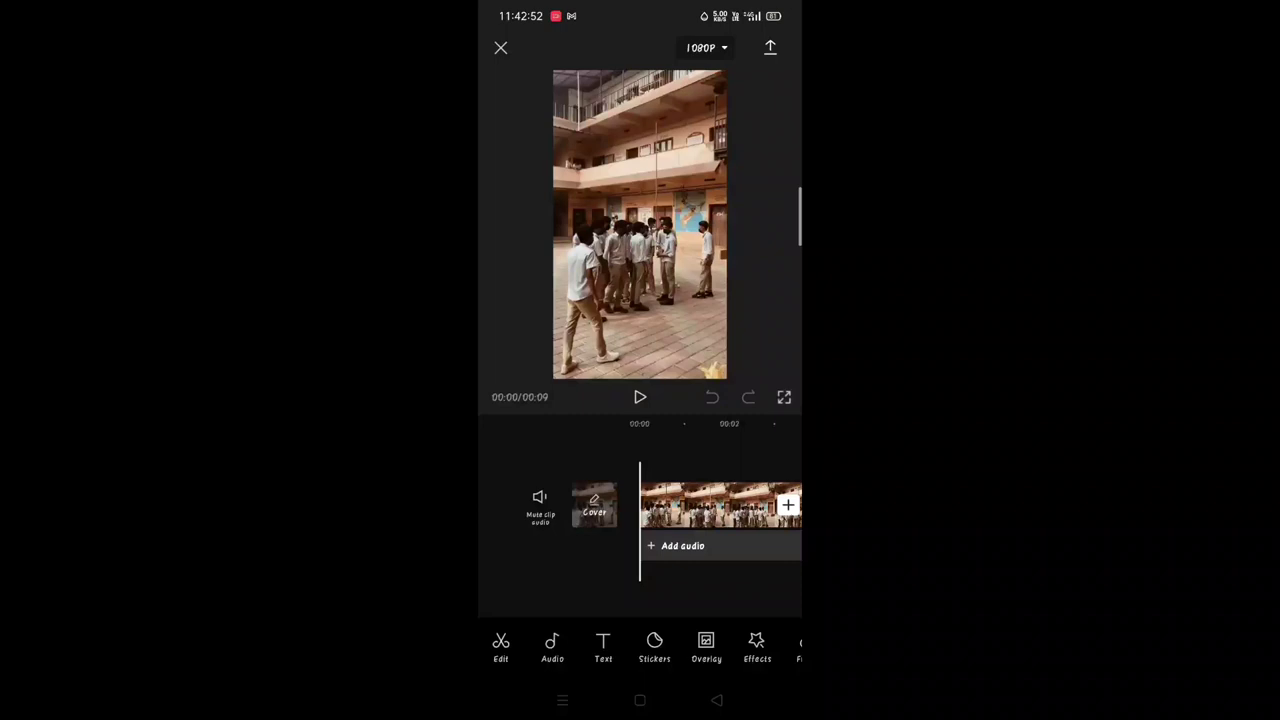
Delete the default CapCut ending clip at the end of the timeline
left_click_drag(759, 583, 580, 574)
left_click_drag(740, 575, 679, 574)
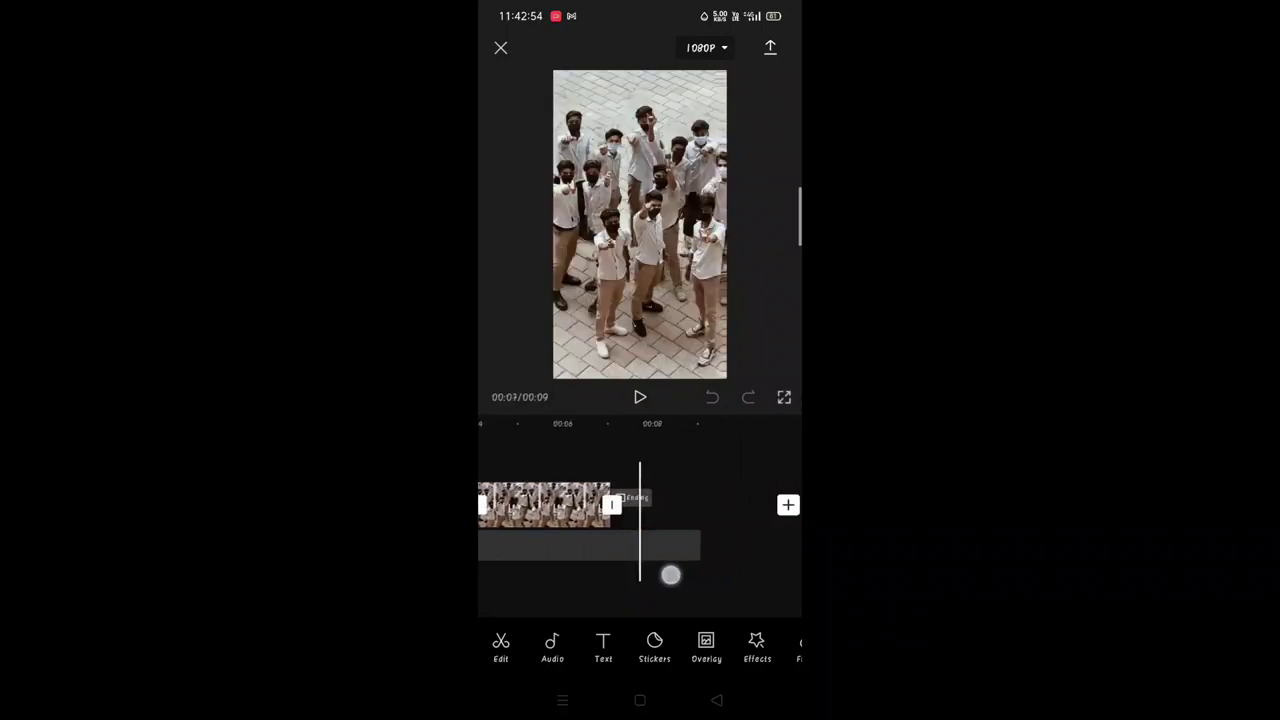
left_click(690, 505)
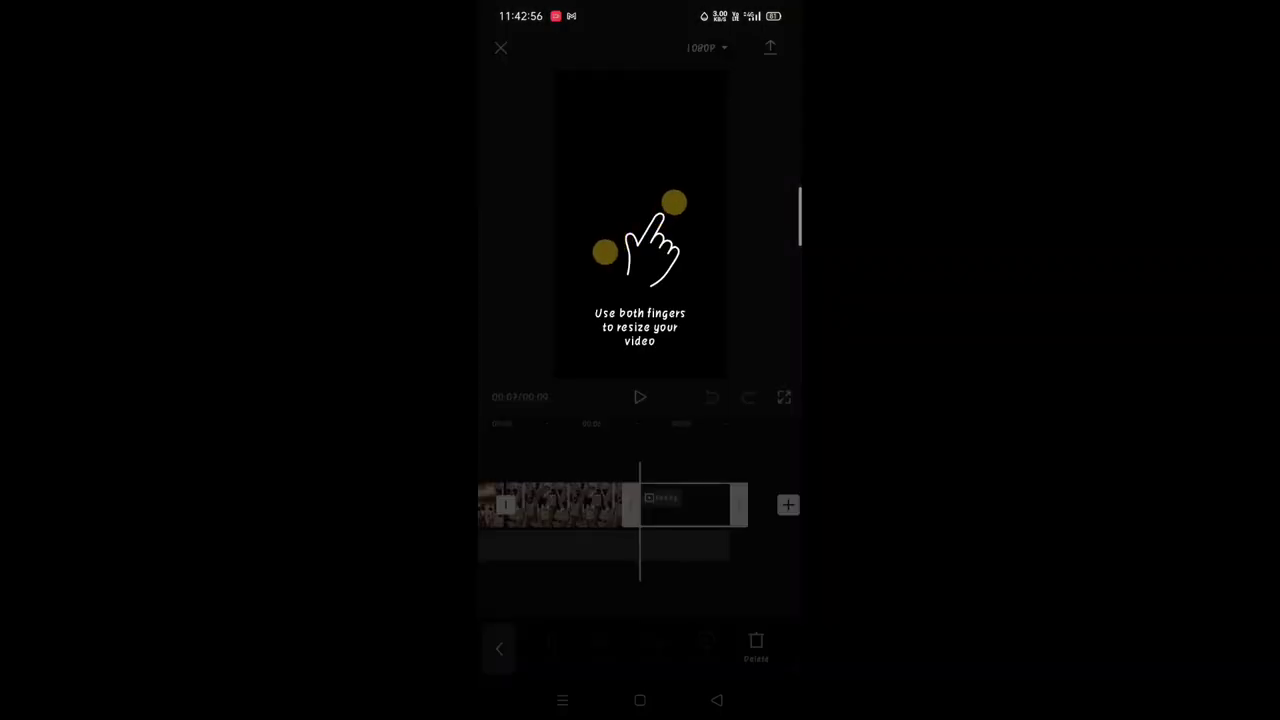
left_click(756, 648)
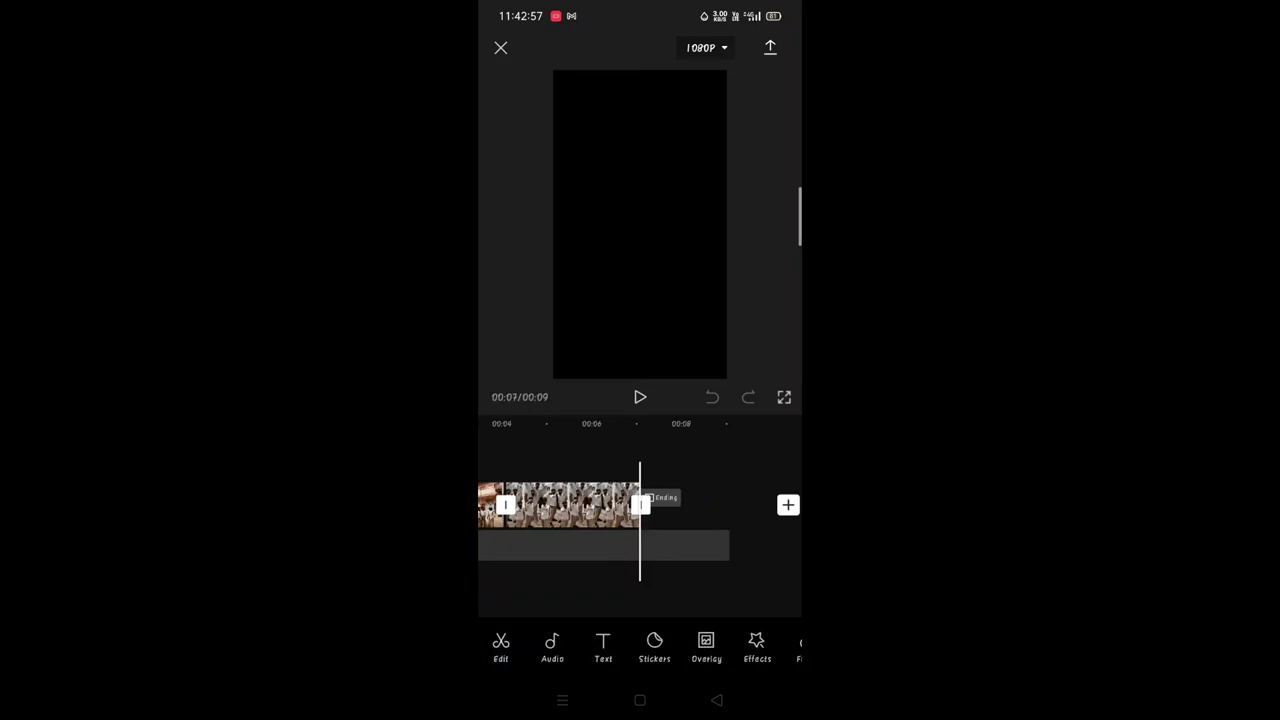
left_click(704, 509)
left_click(757, 646)
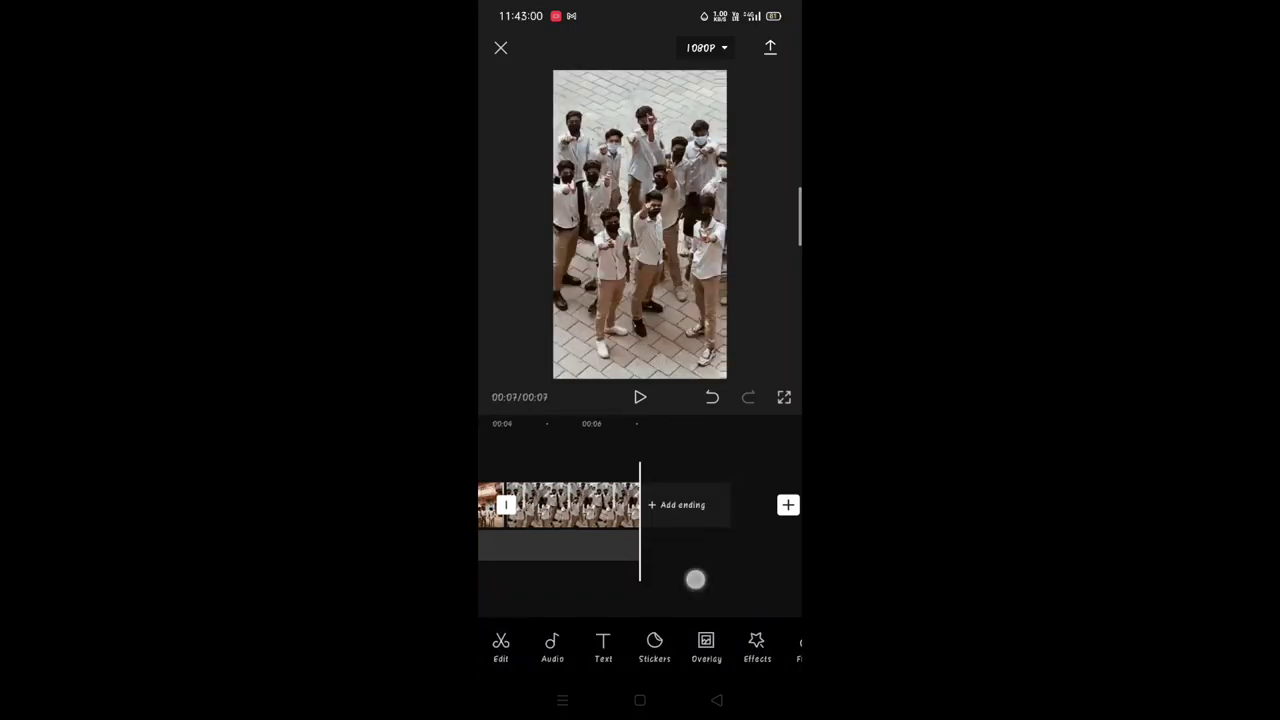
Reposition and resize the second school clip within the frame
mouse_move(695, 580)
left_mouse_down()
mouse_move(795, 580)
mouse_move(700, 586)
mouse_move(606, 566)
left_mouse_up()
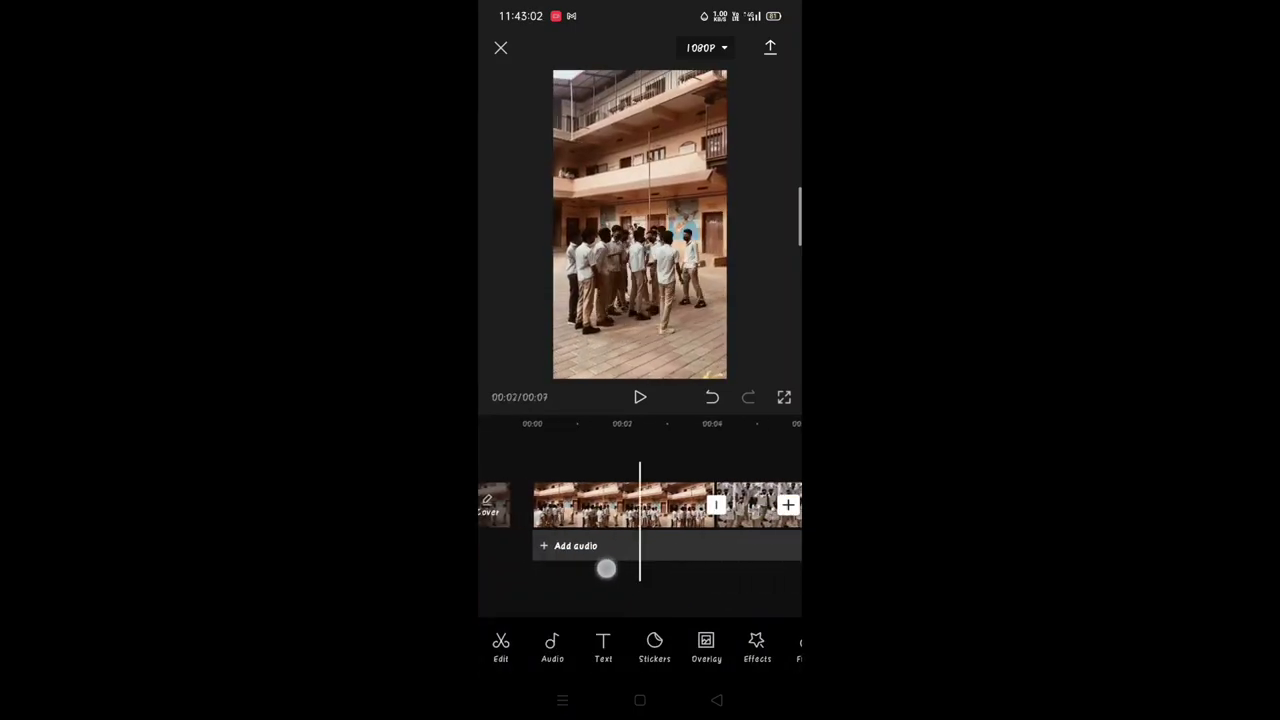
left_click_drag(683, 589, 614, 583)
left_click(673, 503)
left_click_drag(640, 225, 683, 327)
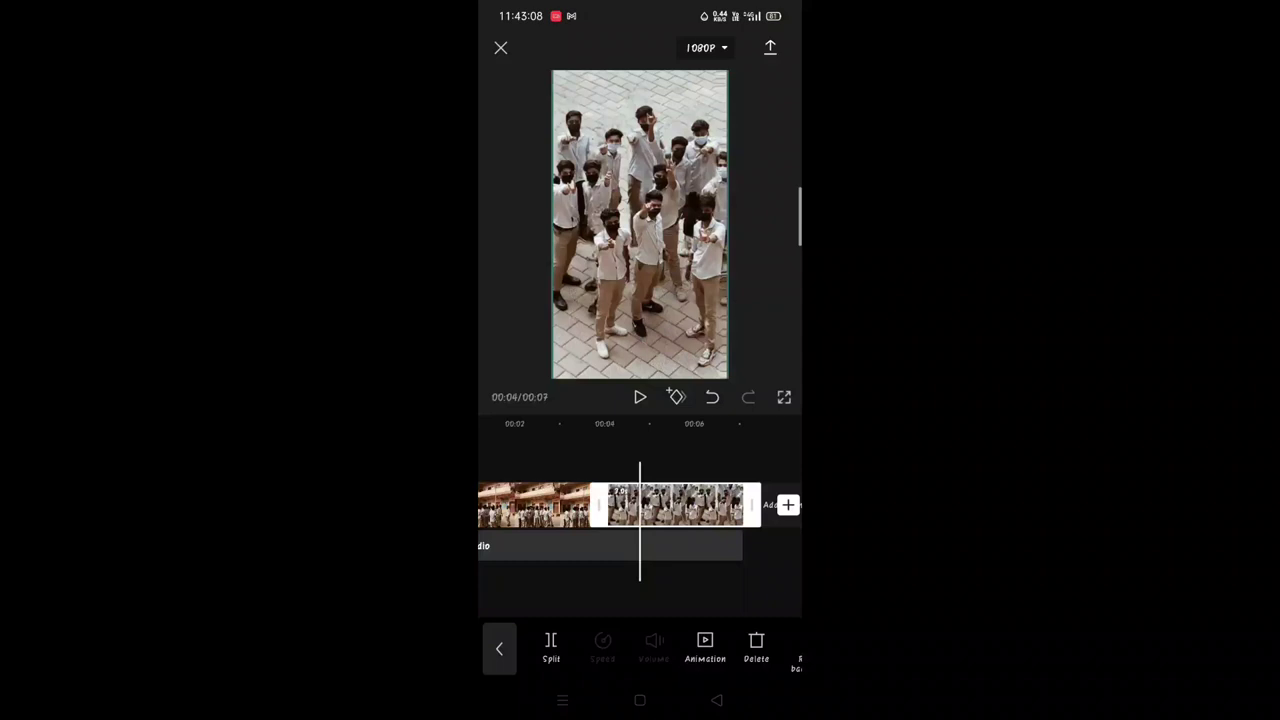
left_click(698, 547)
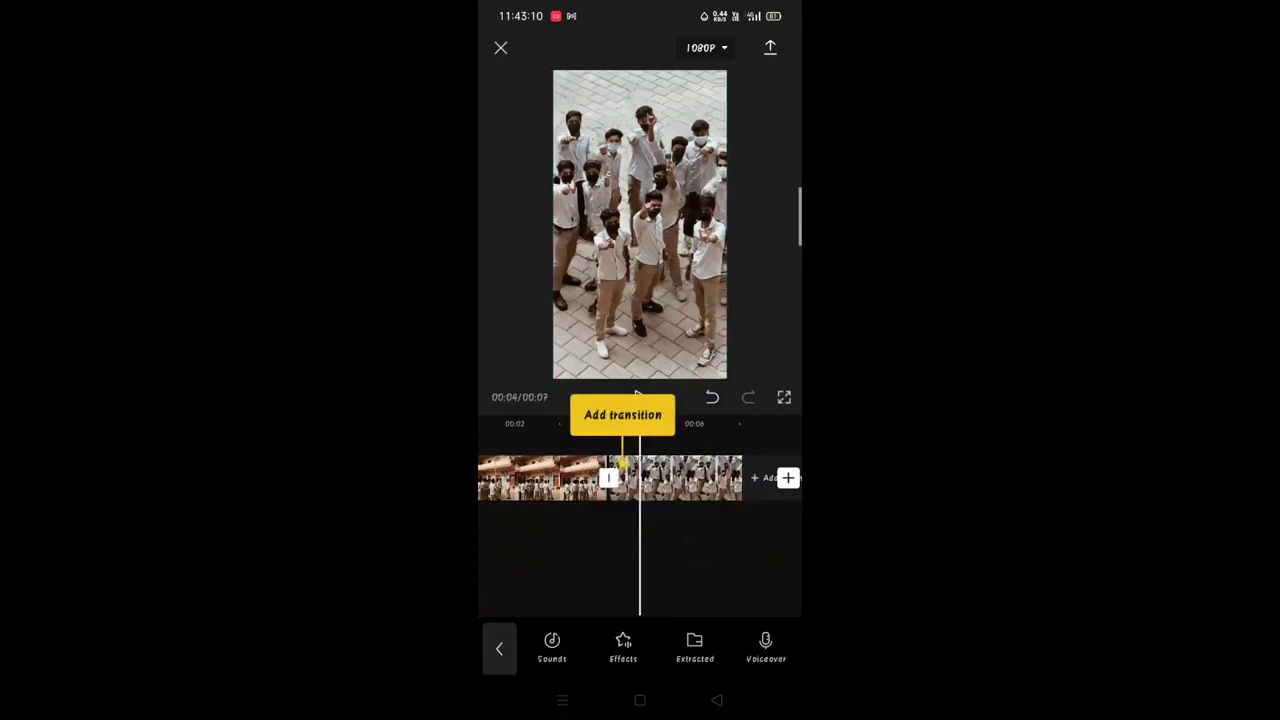
left_click_drag(698, 561, 772, 574)
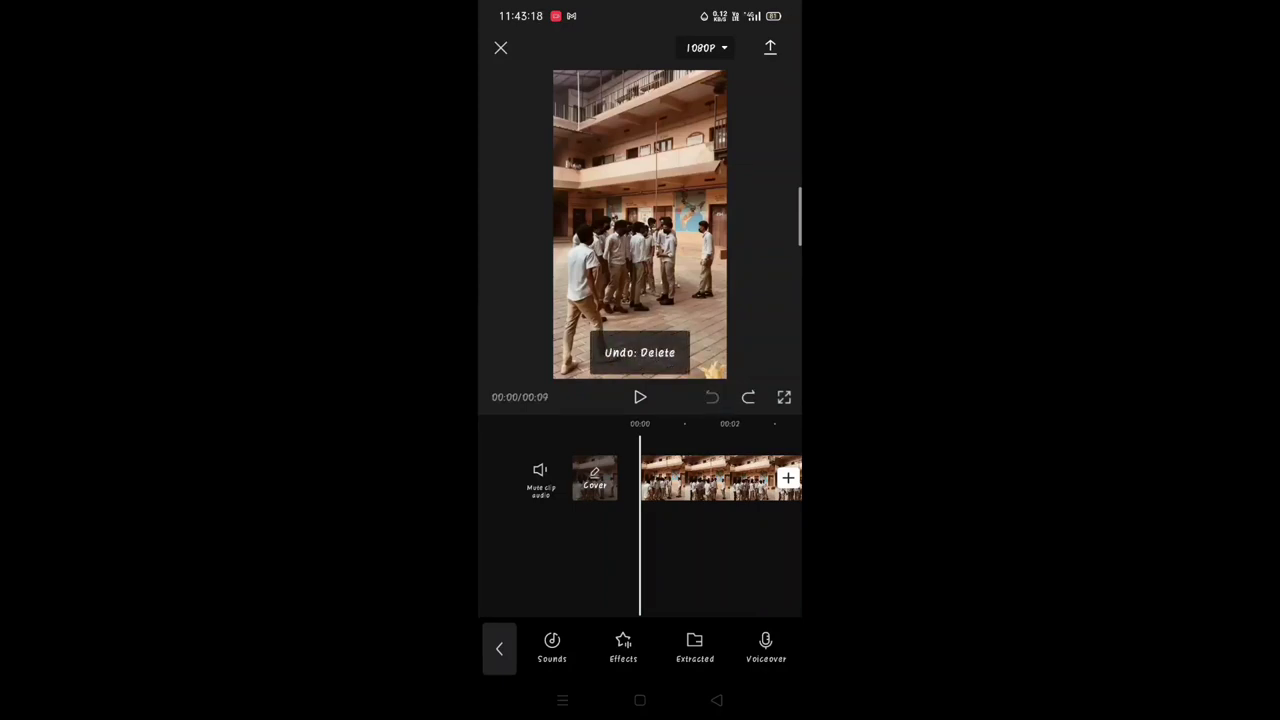
Delete the reappeared ending card and return to the start of the timeline
left_click_drag(678, 566, 540, 566)
left_click_drag(662, 555, 718, 555)
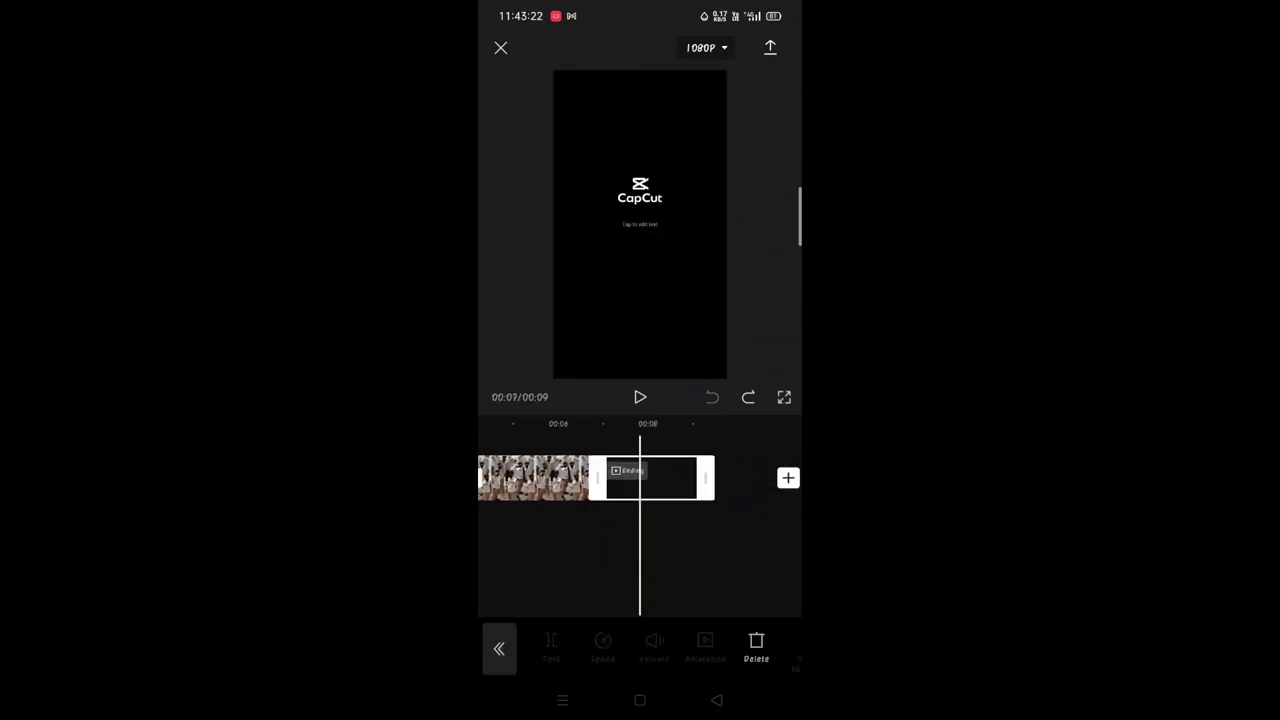
left_click(755, 643)
left_click_drag(719, 568, 794, 566)
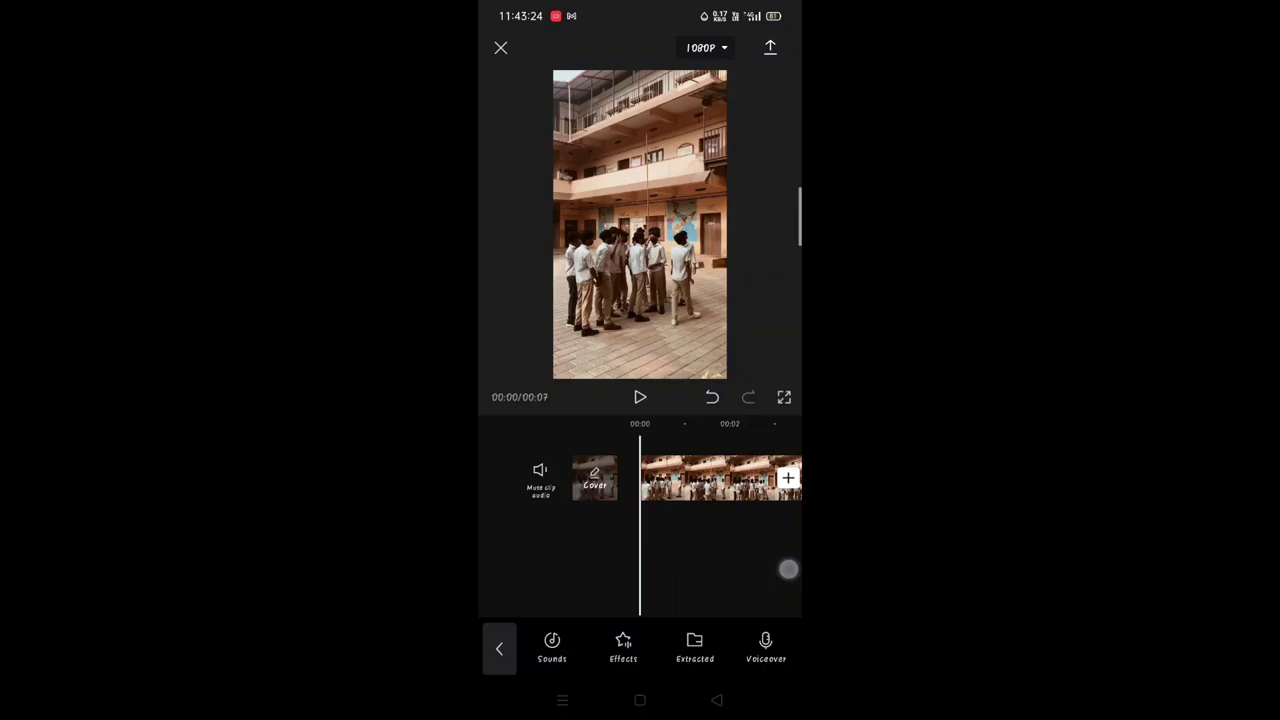
Import only the sound from the 6-second gallery video and preview playback
left_click(552, 645)
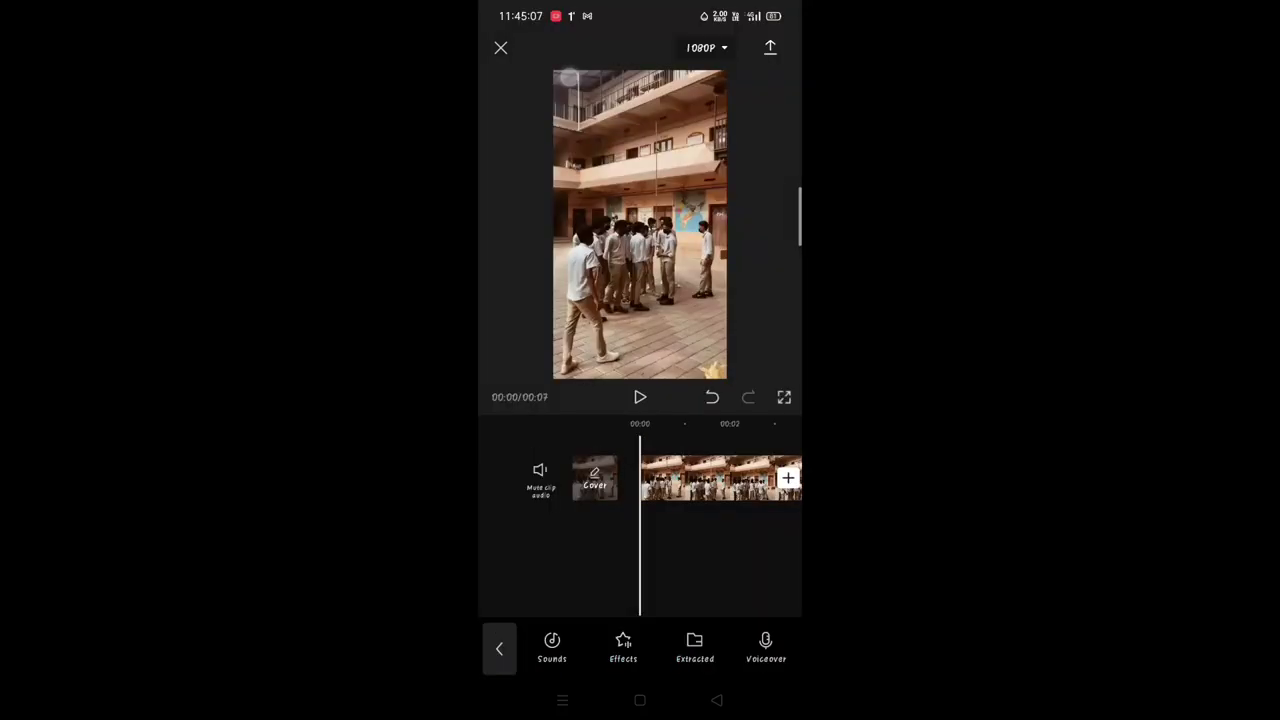
left_click(695, 645)
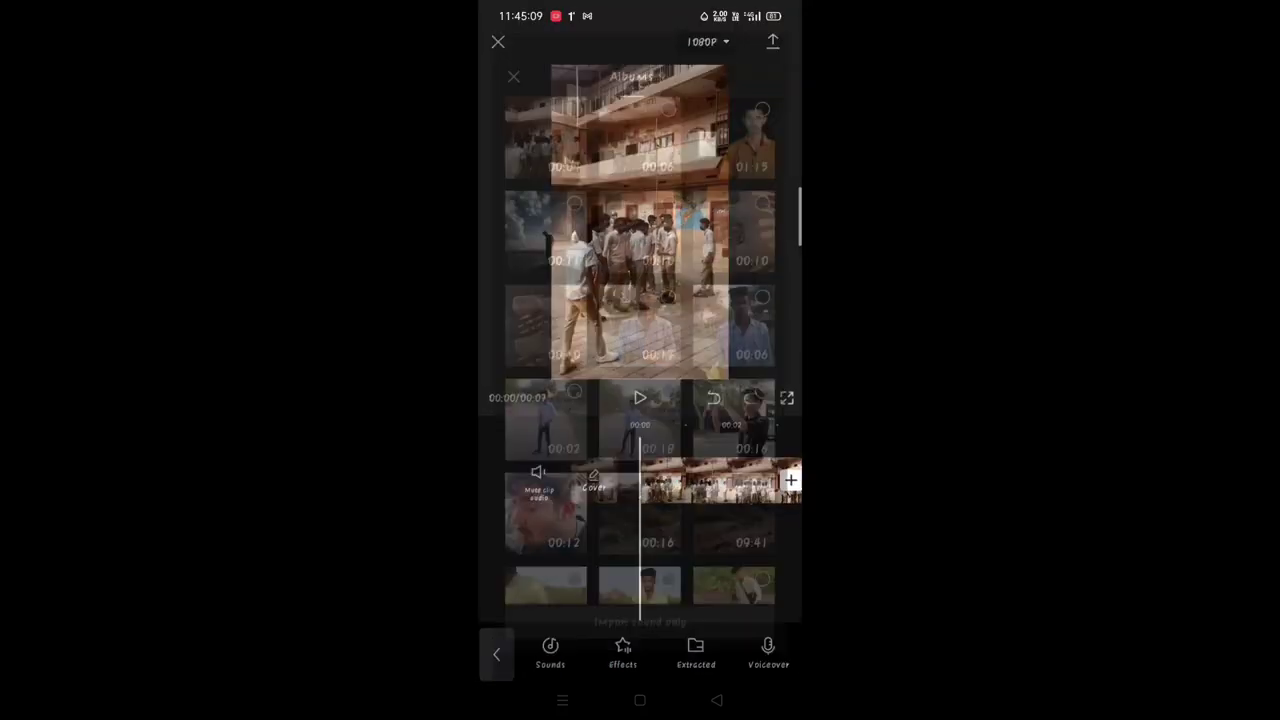
left_click(671, 84)
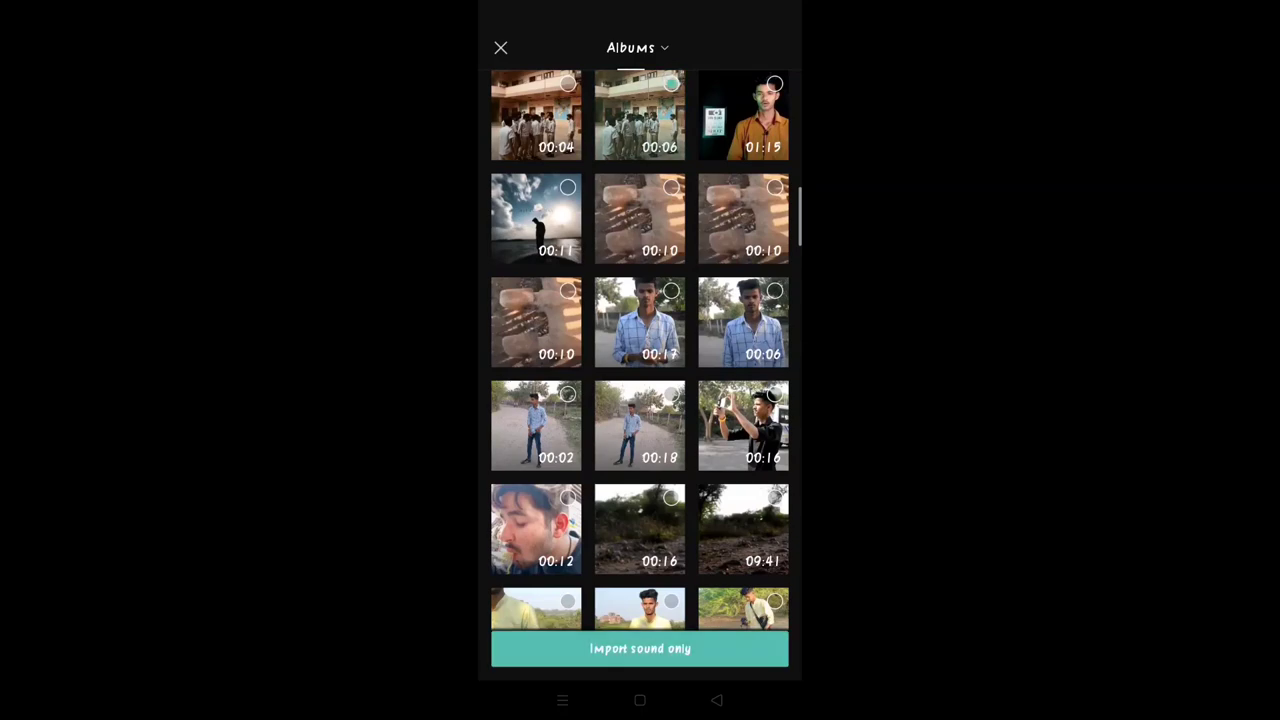
left_click(640, 648)
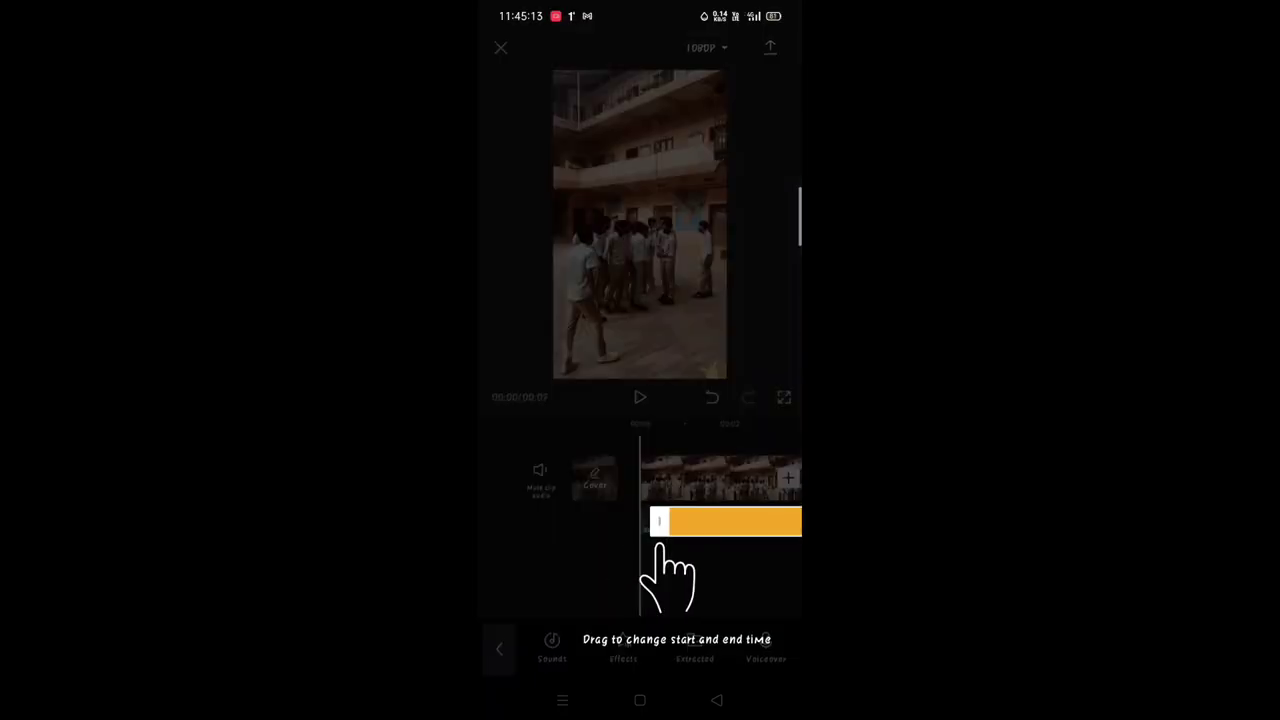
left_click(692, 565)
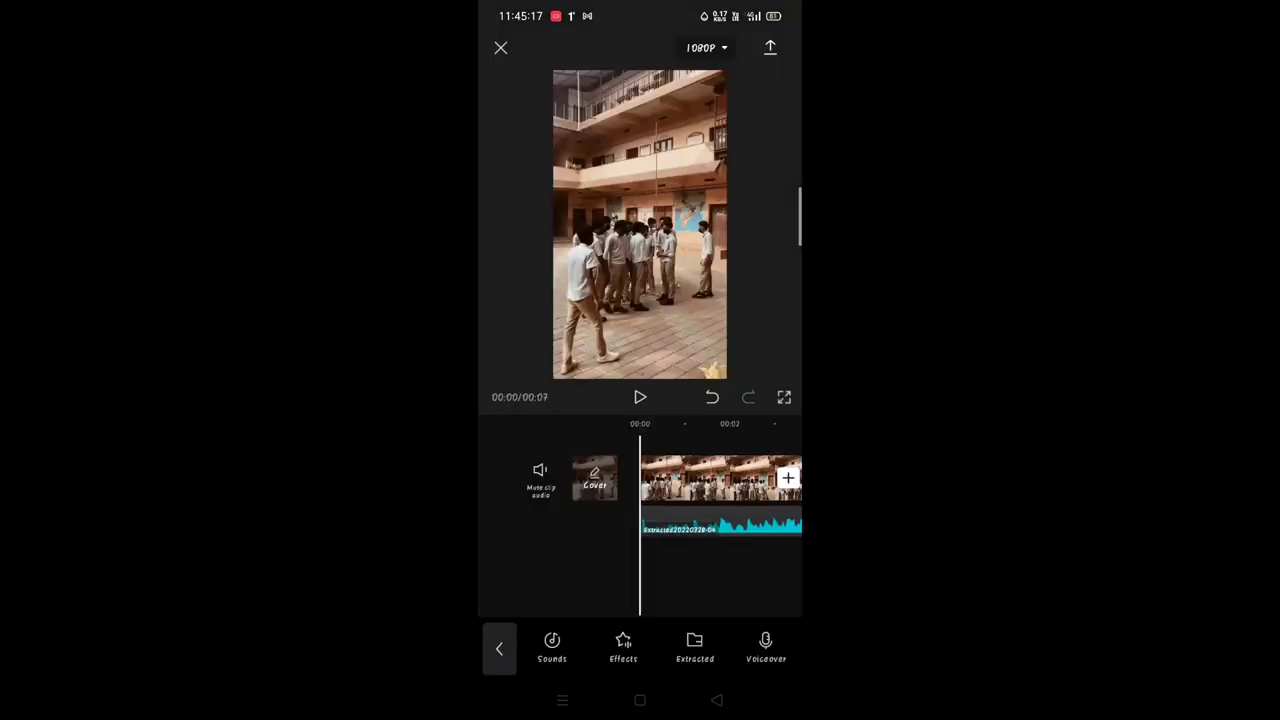
left_click(640, 397)
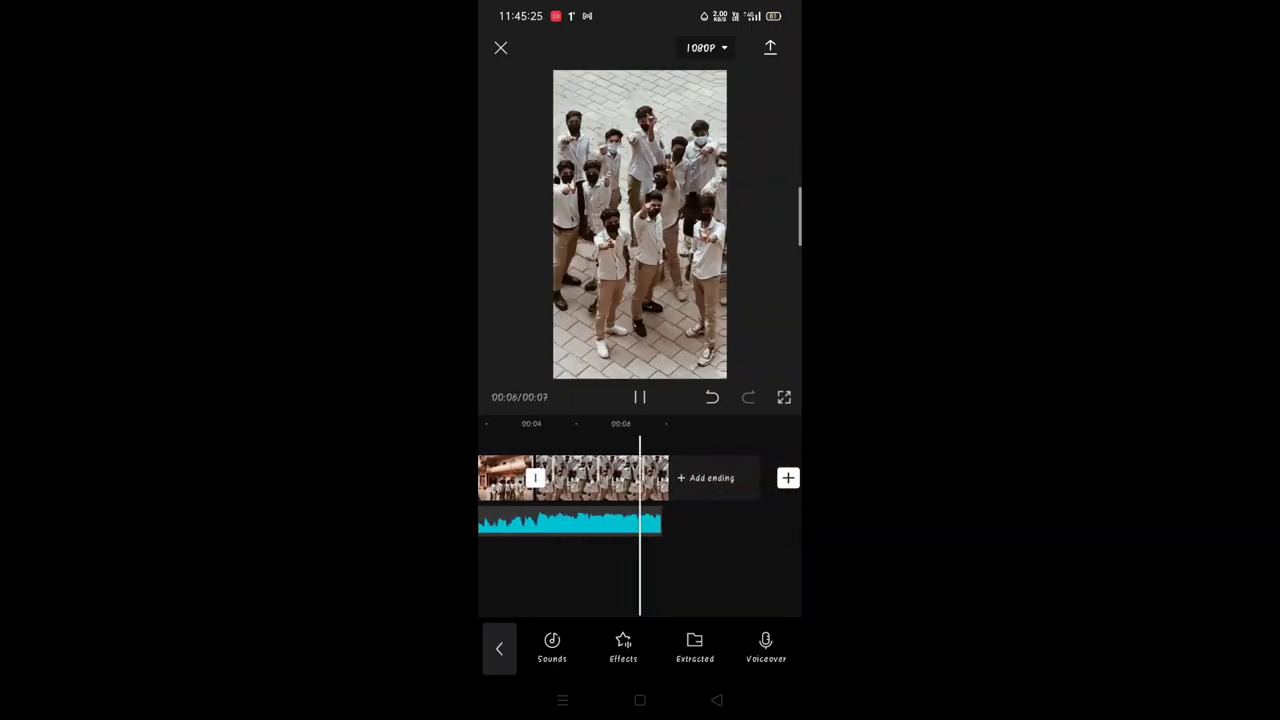
Select the second school clip and reveal Style in its bottom toolbar
left_click(610, 480)
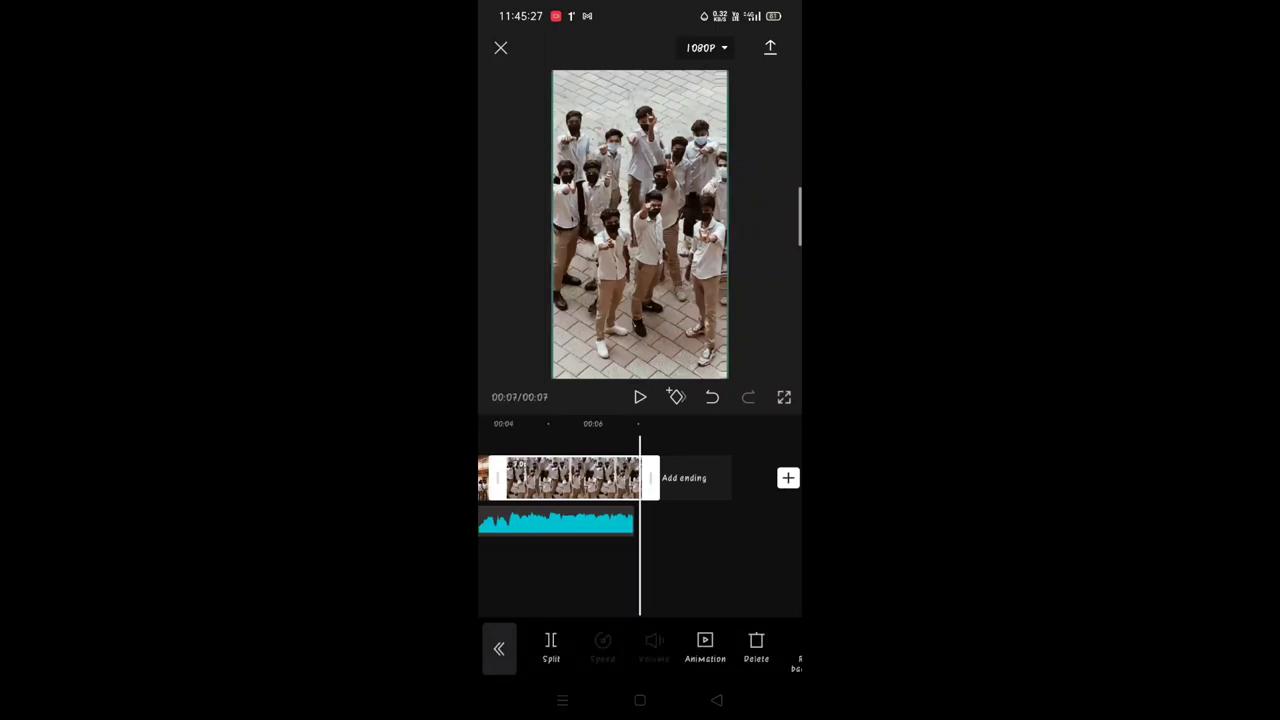
left_click(717, 550)
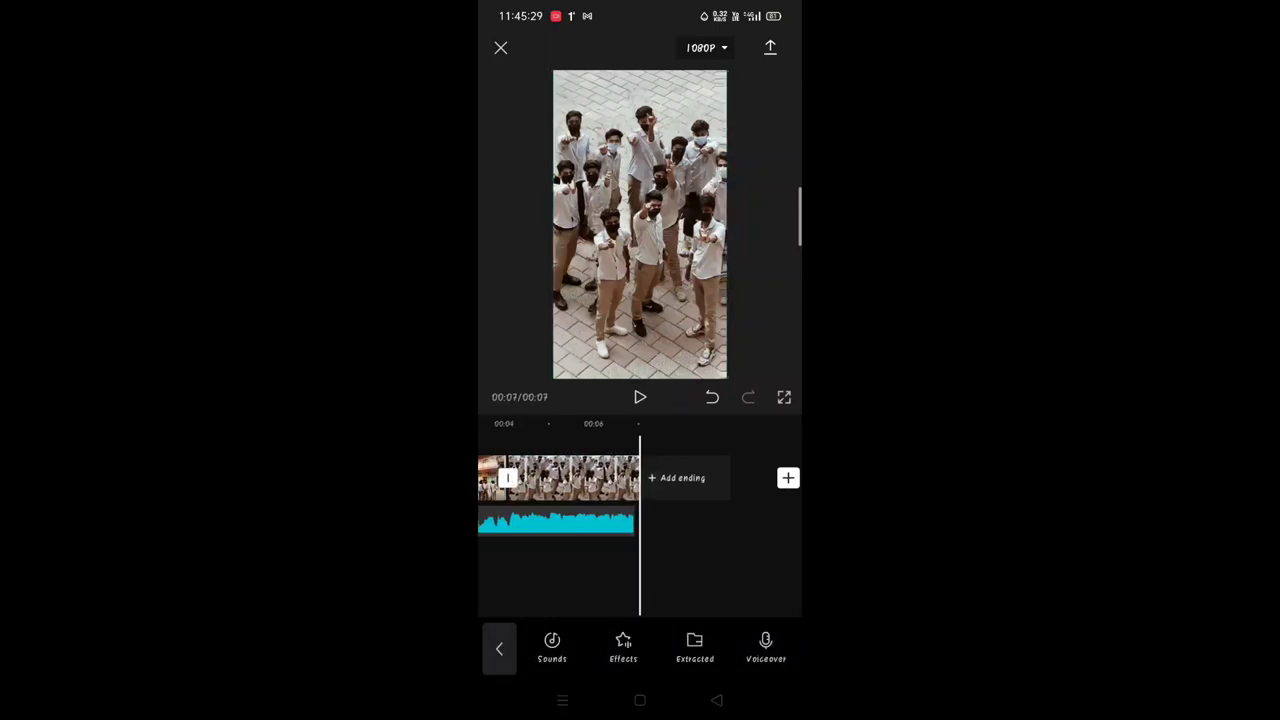
left_click_drag(690, 550, 743, 554)
left_click(710, 478)
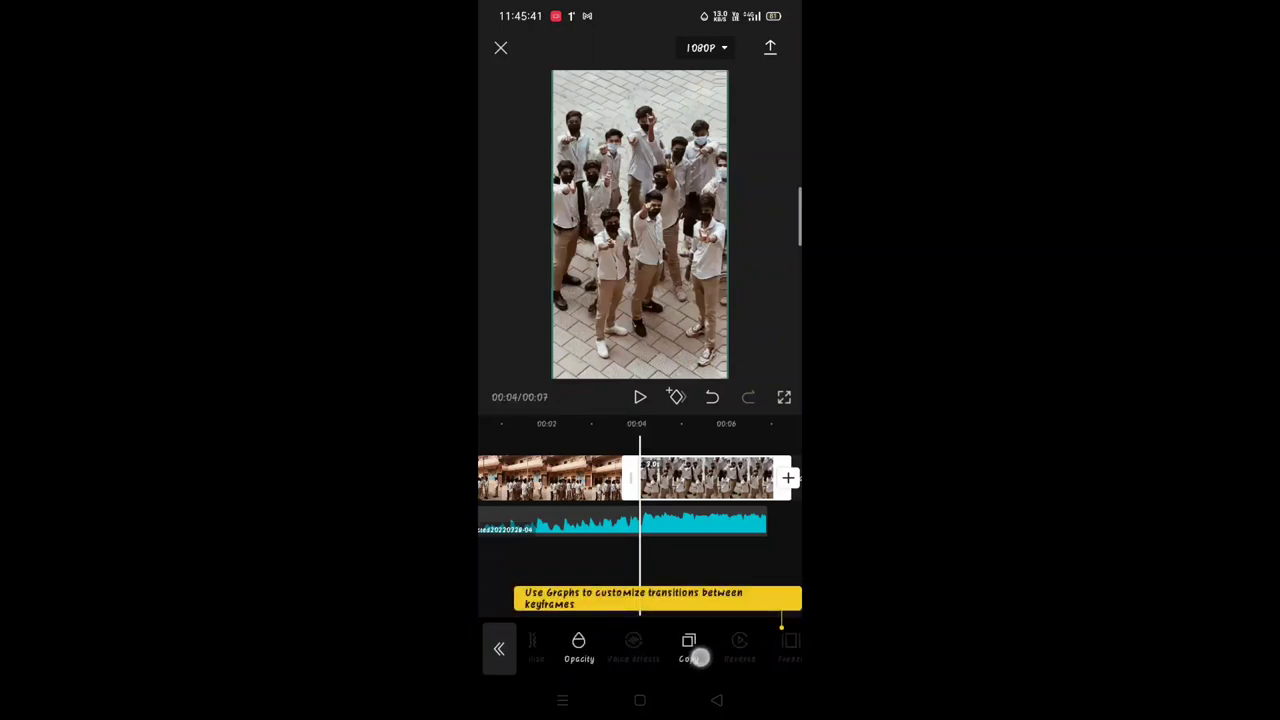
left_click_drag(698, 657, 754, 662)
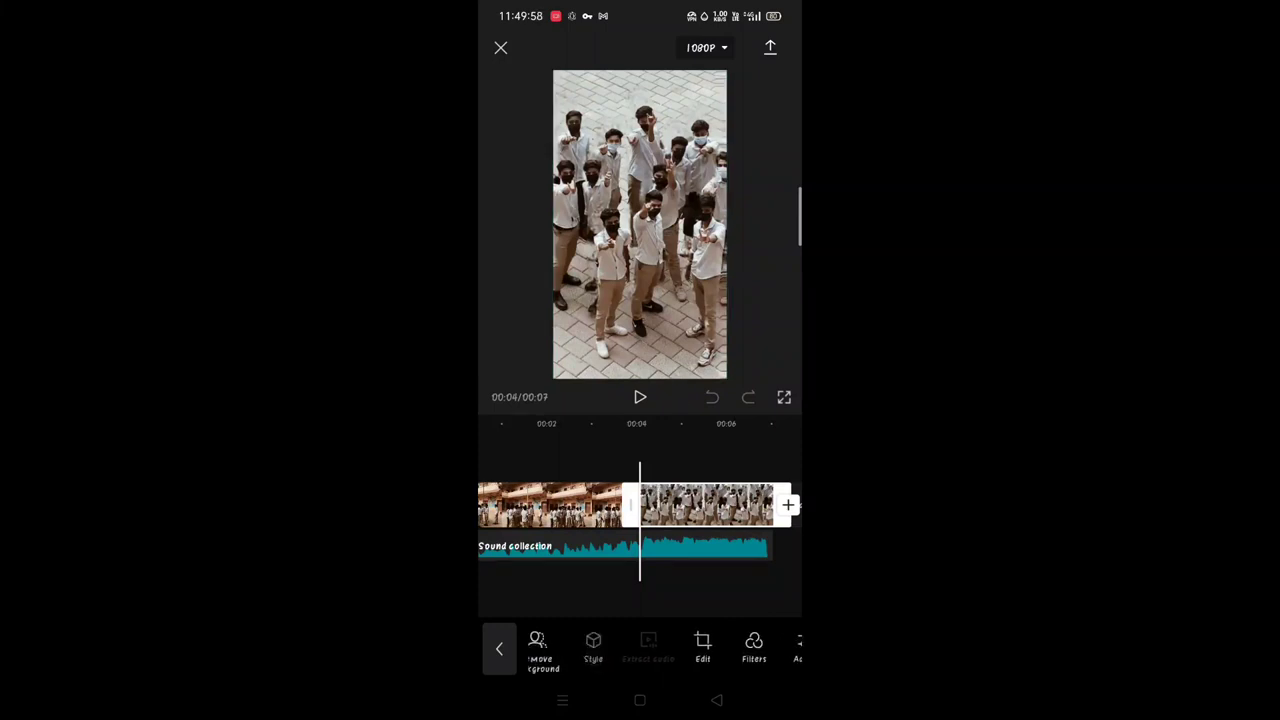
Apply the 3D Zoom style to the second school clip and confirm it
left_click(593, 648)
left_click(666, 403)
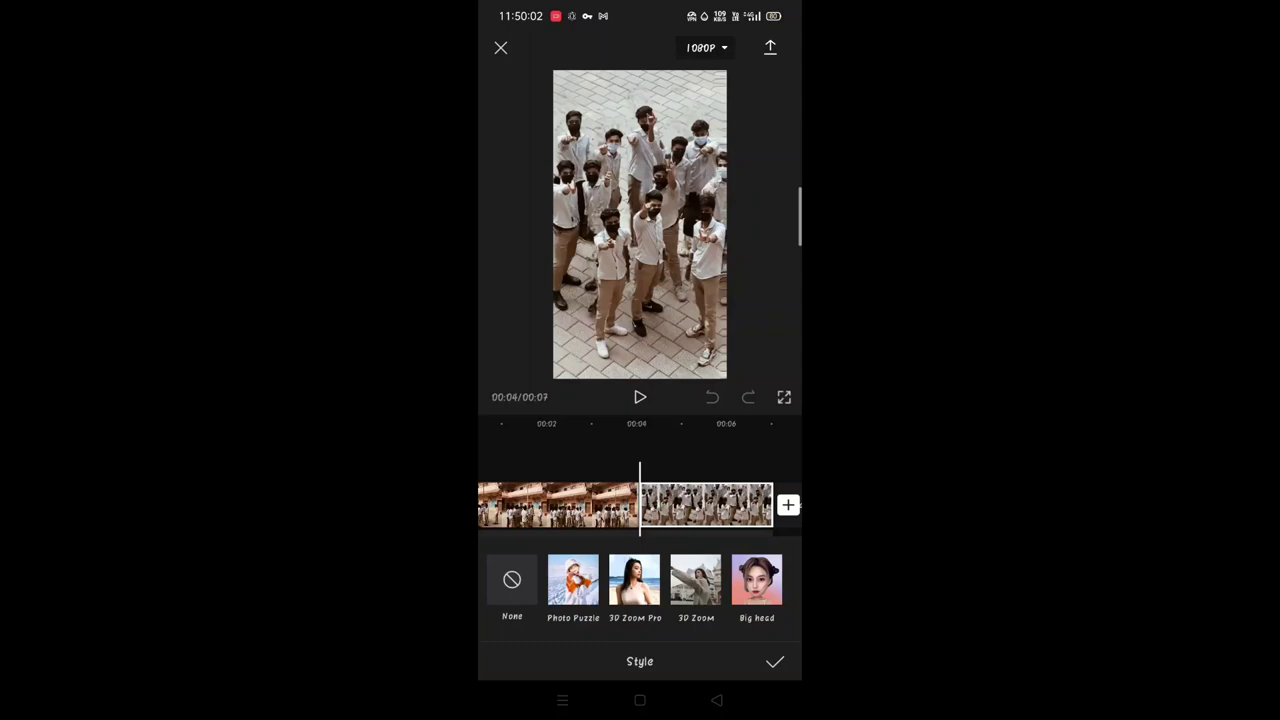
left_click(634, 580)
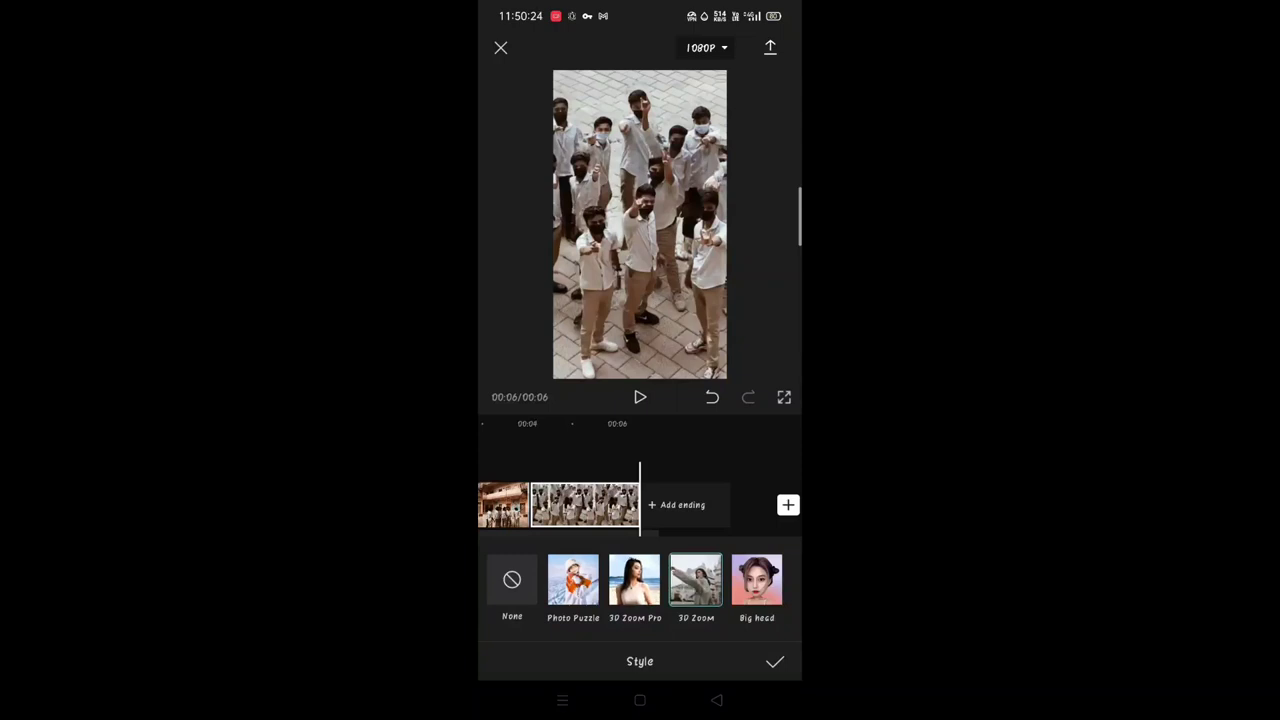
left_click_drag(702, 529, 722, 541)
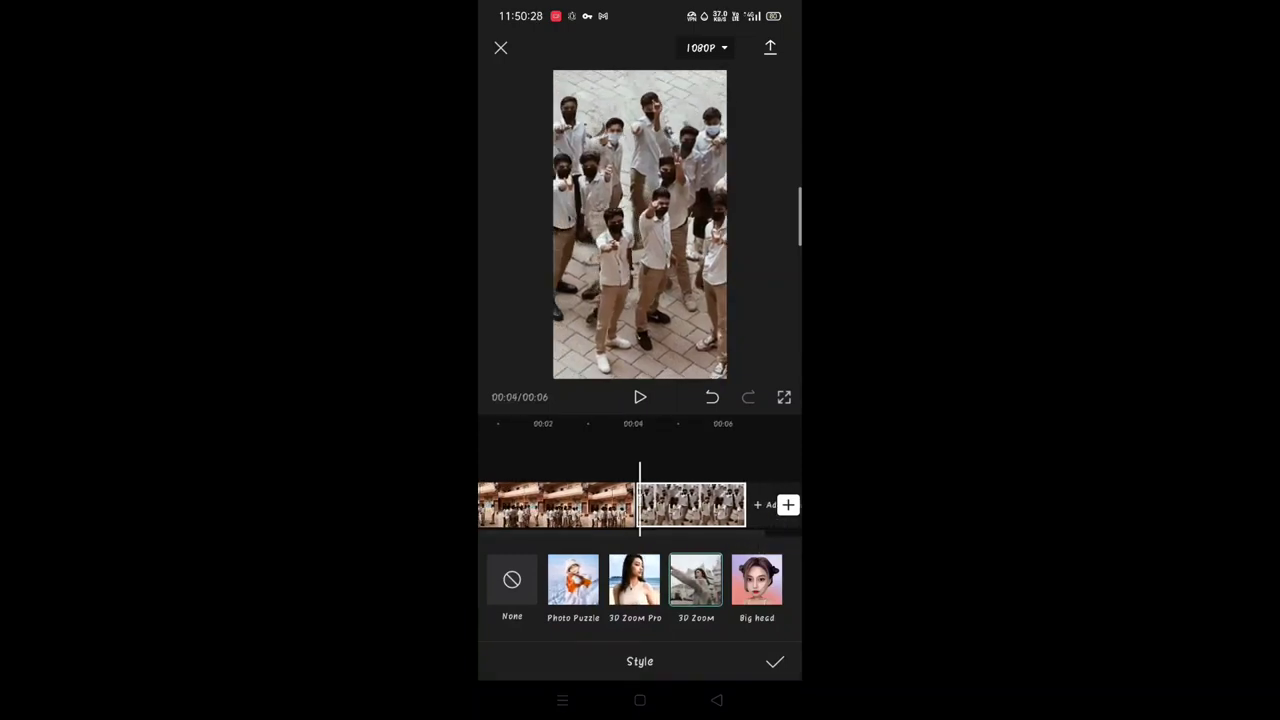
left_click(771, 663)
left_click_drag(694, 583, 791, 600)
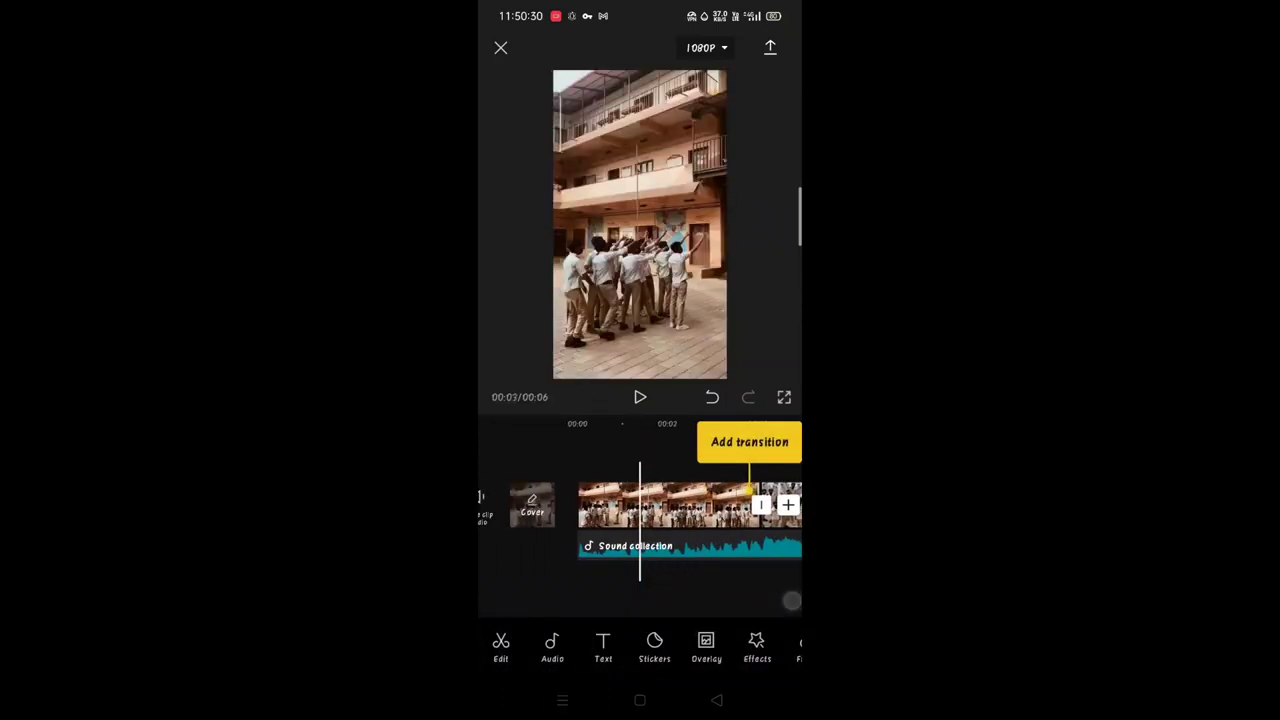
left_click(638, 398)
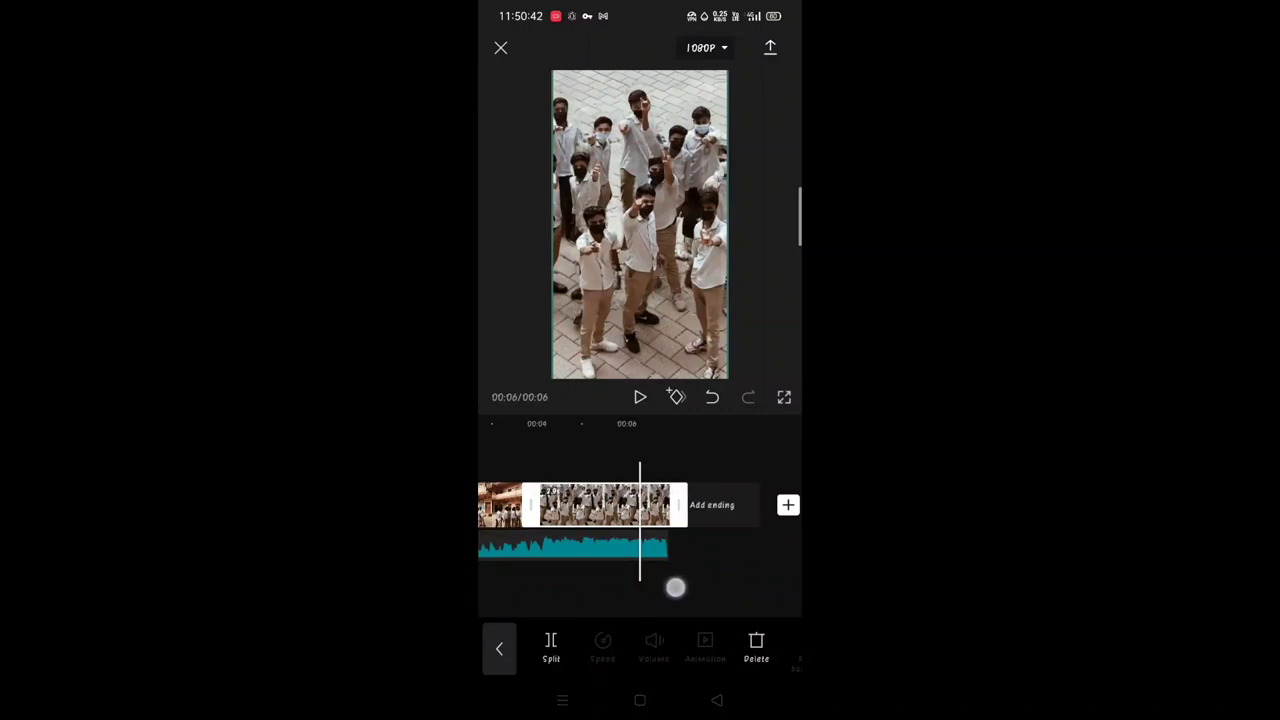
left_click(675, 588)
mouse_move(667, 556)
left_mouse_down()
mouse_move(757, 560)
mouse_move(733, 565)
left_mouse_up()
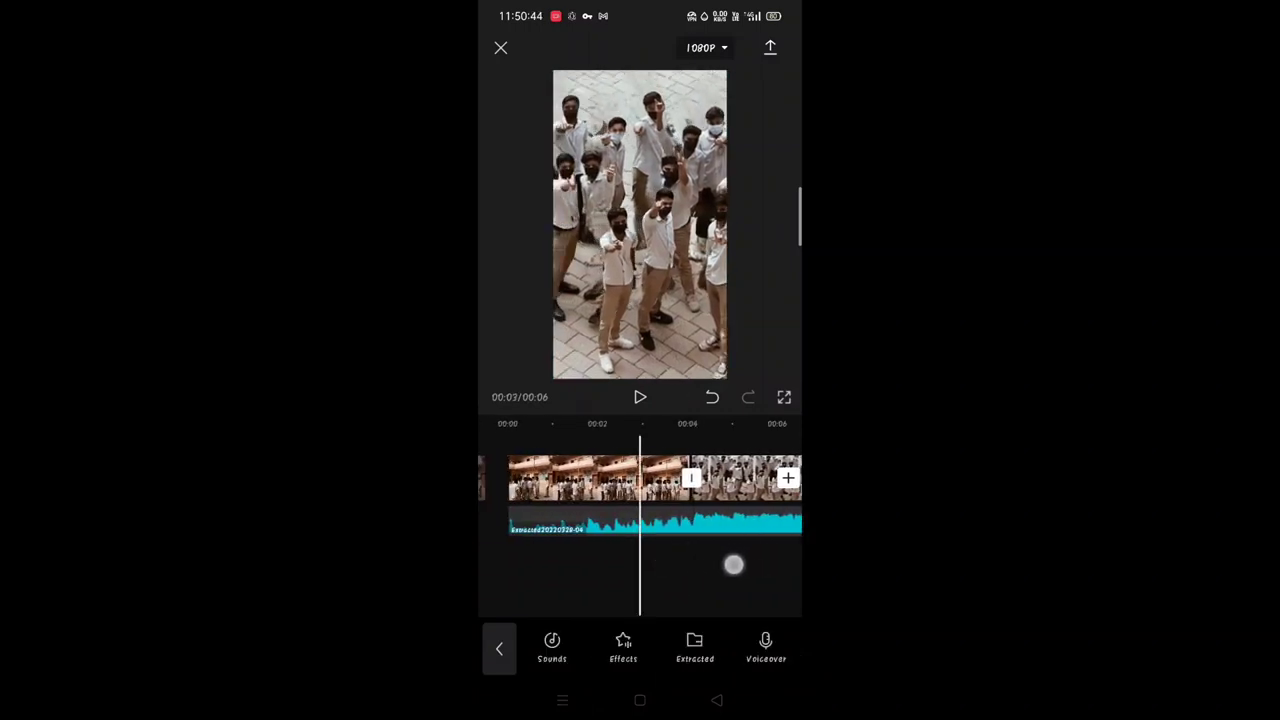
left_click(640, 397)
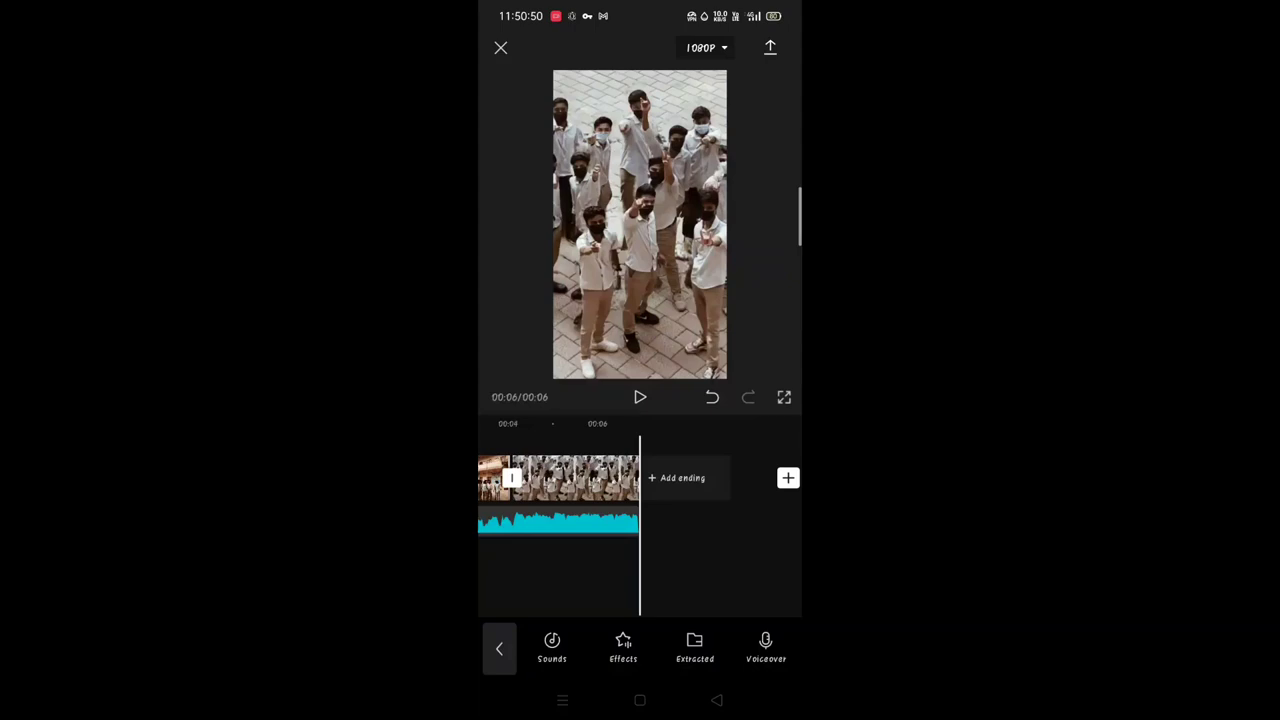
Export the finished six-second vertical video at 1080P
left_click(770, 47)
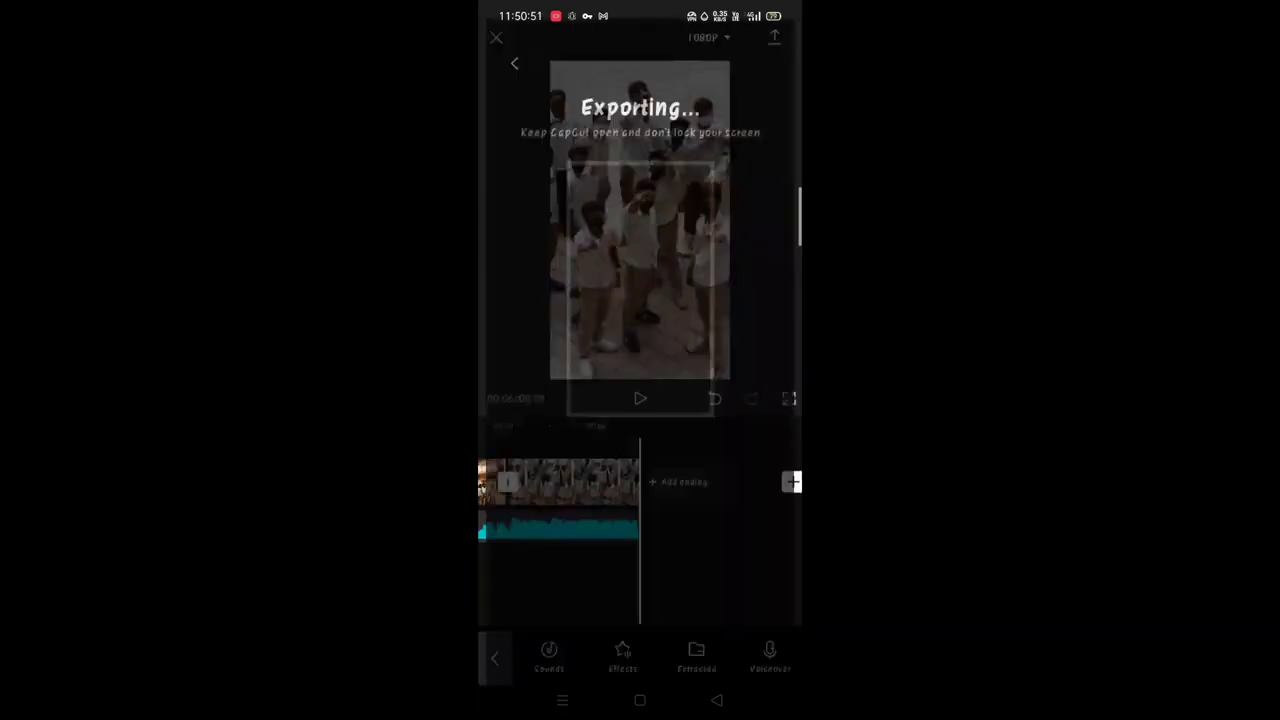